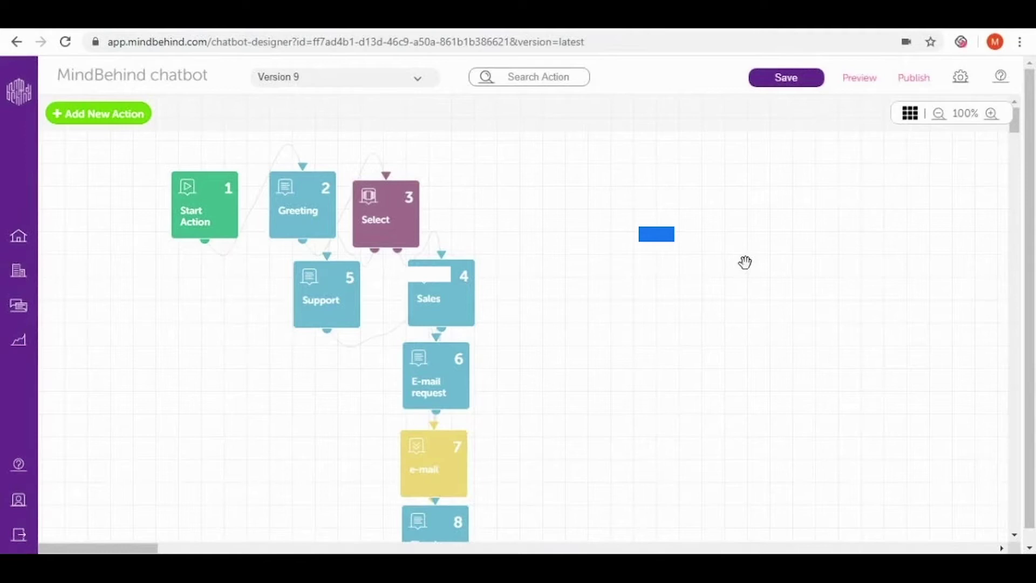
# Show the Publish panel's Channels list with CONNECT options for Messenger, WhatsApp, Telegram and others
pyautogui.click(918, 86)
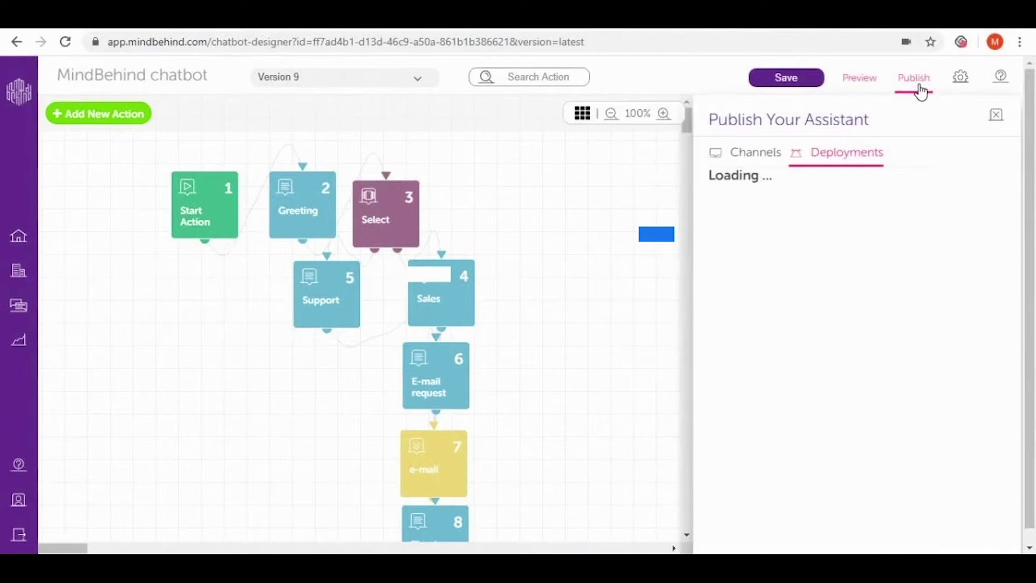
pyautogui.click(767, 161)
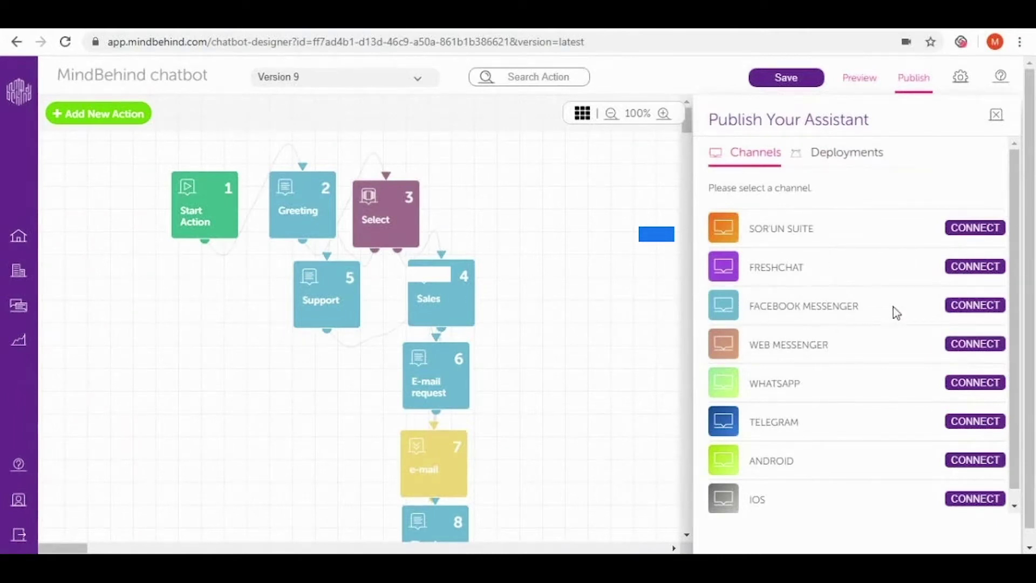
# Log into Facebook and authorise MindBehind for the Test page with page-management and Messenger permissions
pyautogui.click(963, 306)
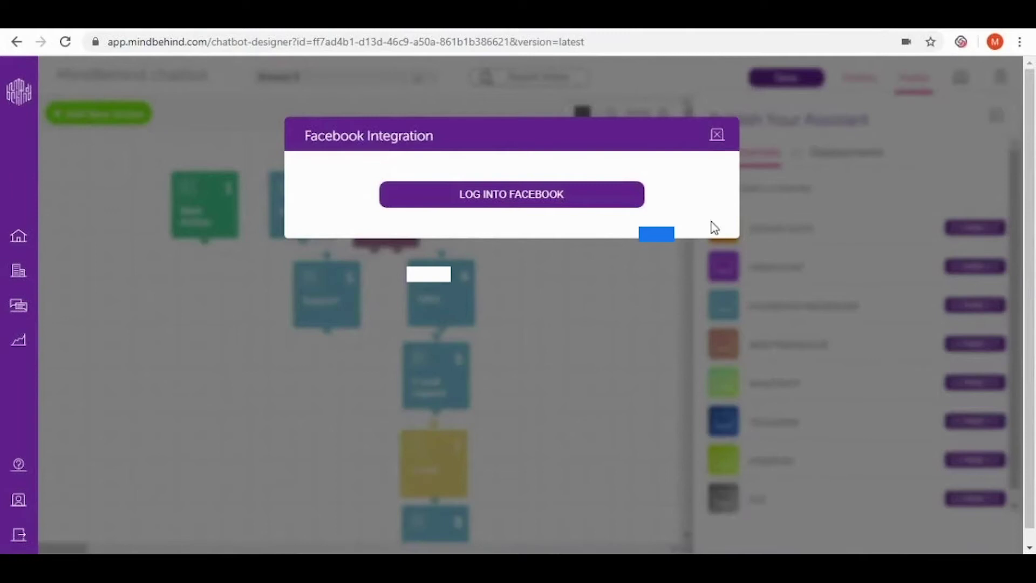
pyautogui.click(628, 206)
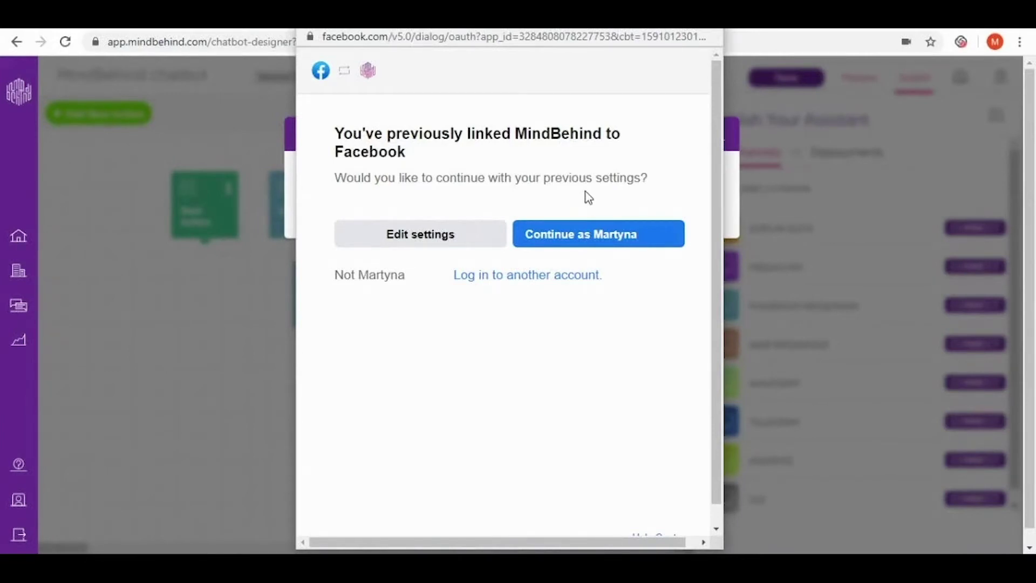
pyautogui.click(448, 245)
pyautogui.scroll(-2, 541, 300)
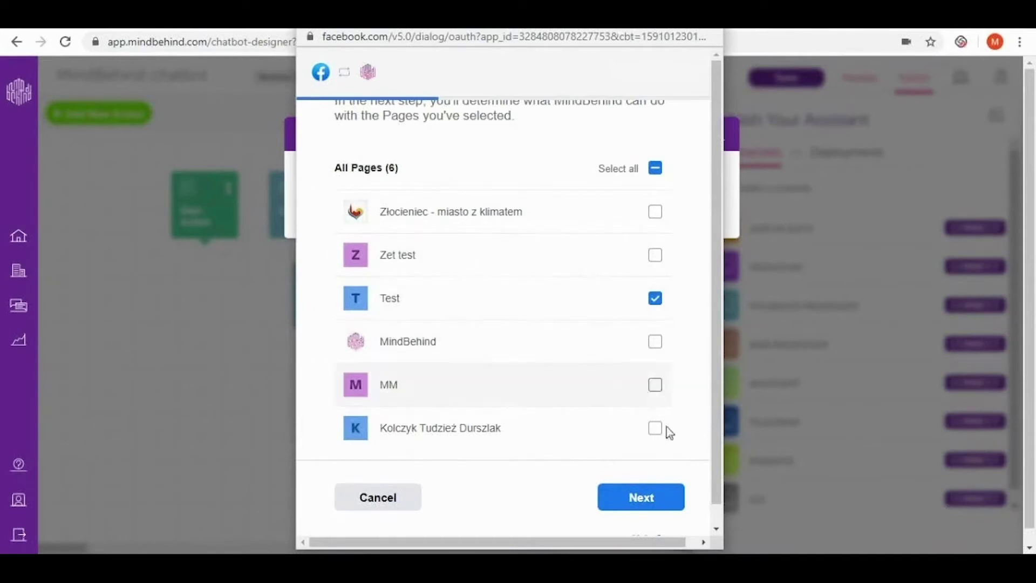
pyautogui.click(656, 299)
pyautogui.click(657, 302)
pyautogui.click(642, 497)
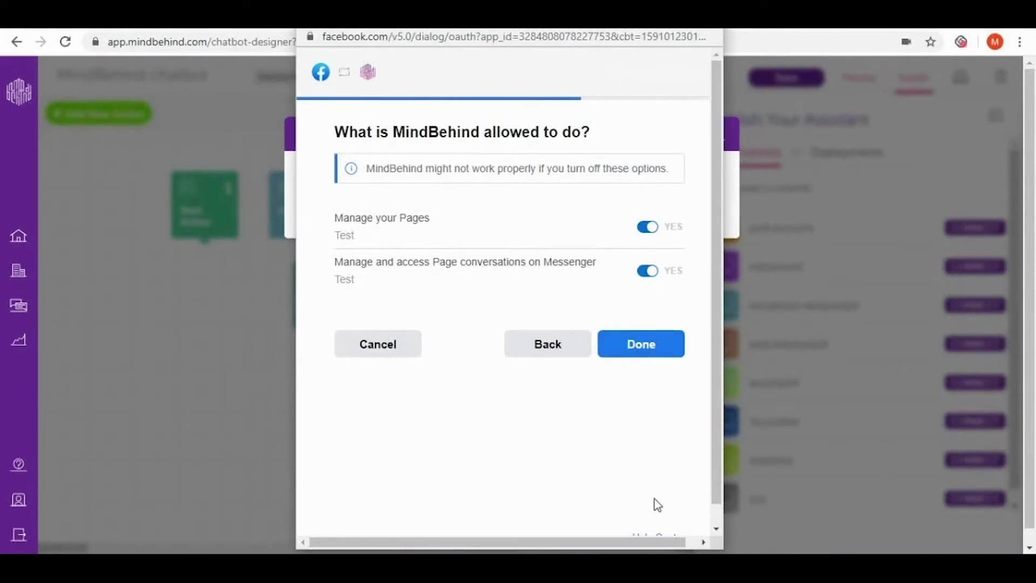
pyautogui.click(657, 353)
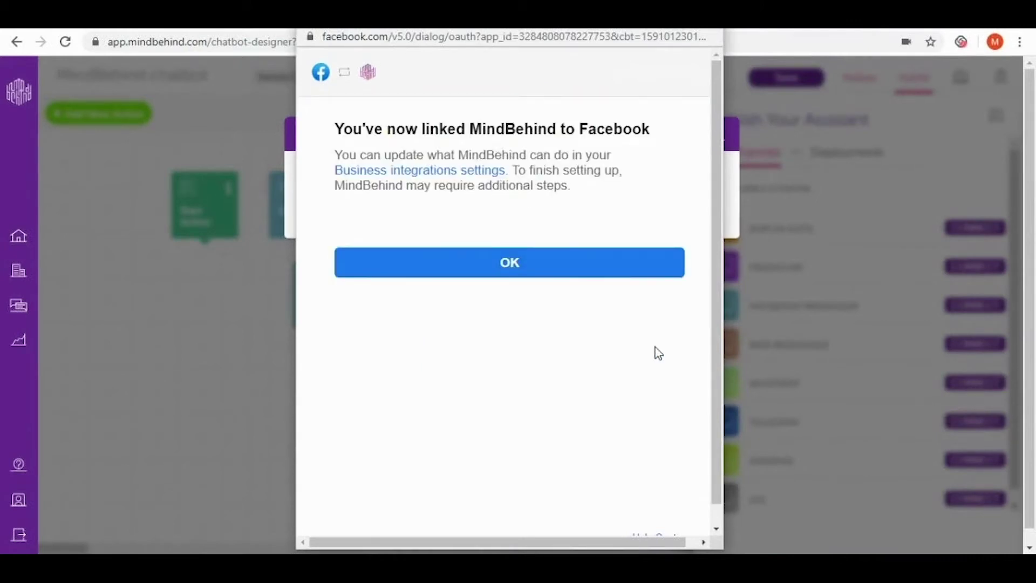
pyautogui.click(597, 277)
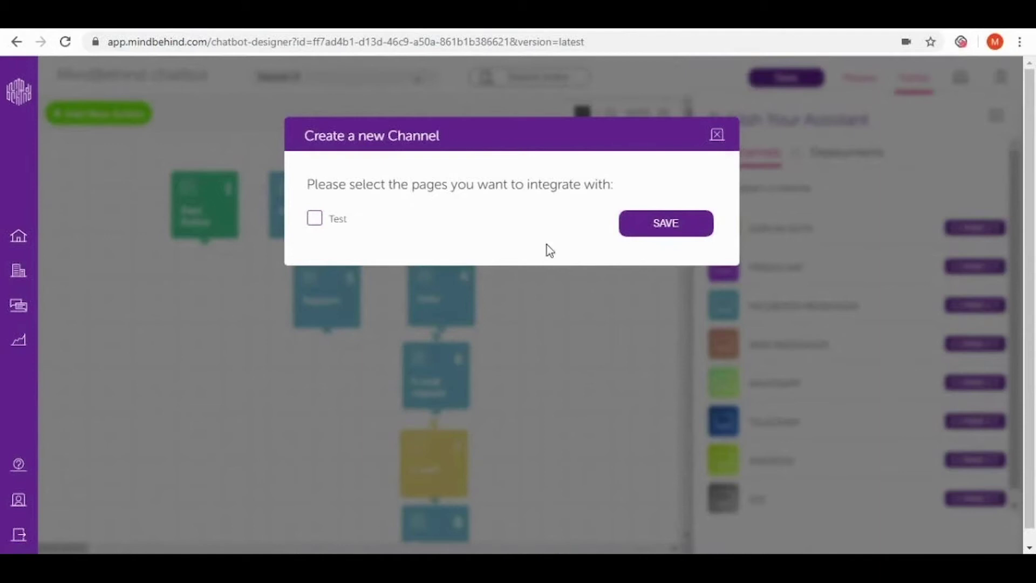
# Save the Test page as a new Facebook channel, then switch to the Test page's browser tab
pyautogui.click(316, 221)
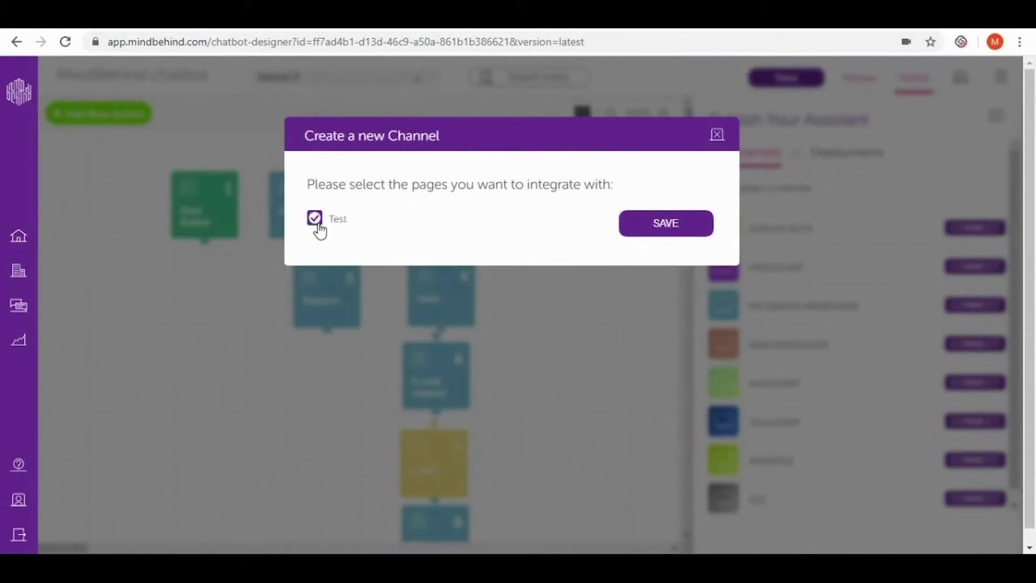
pyautogui.click(635, 229)
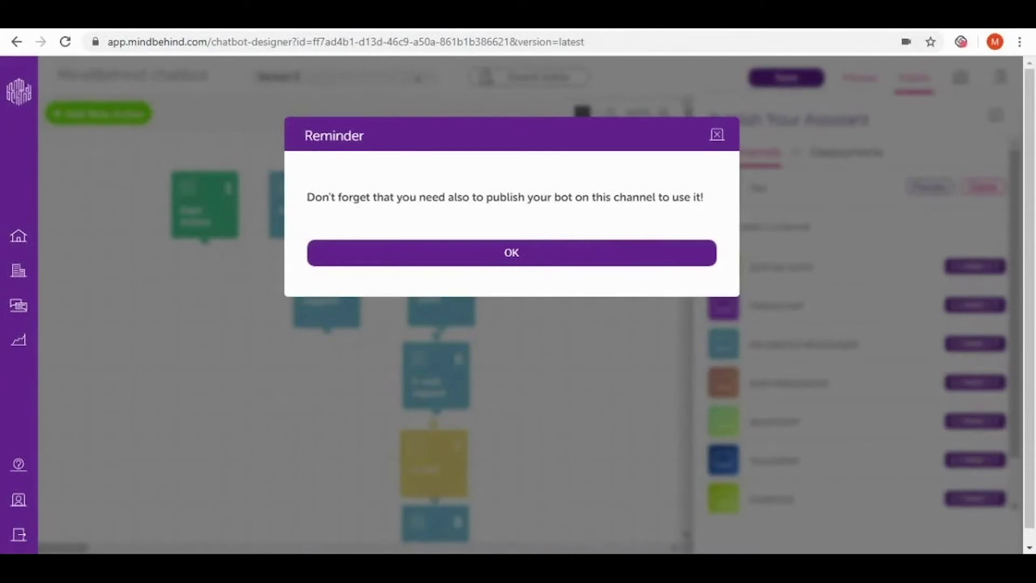
pyautogui.click(246, 13)
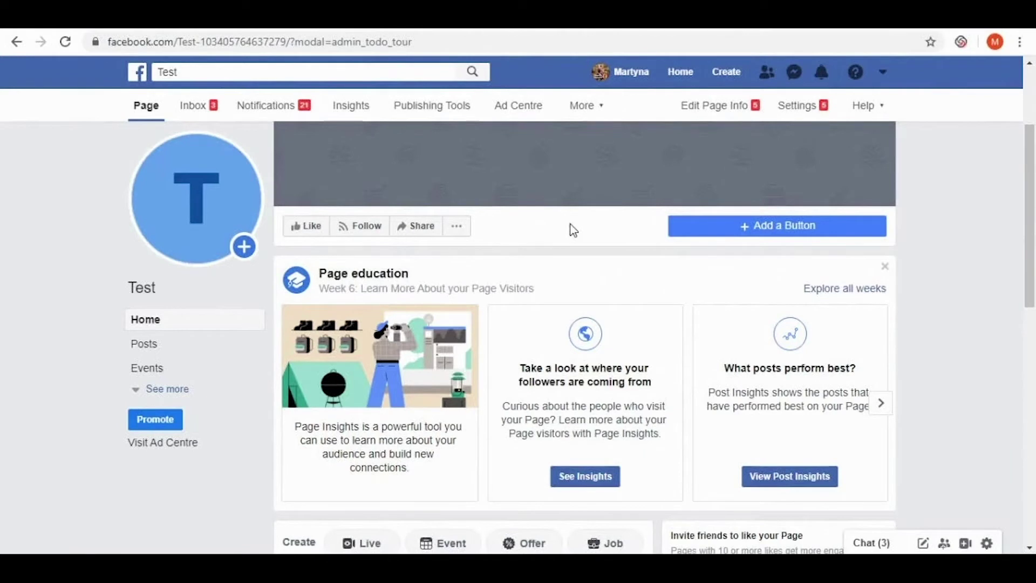
# Add a Send Message button to the Test page with Messenger as its destination
pyautogui.click(737, 229)
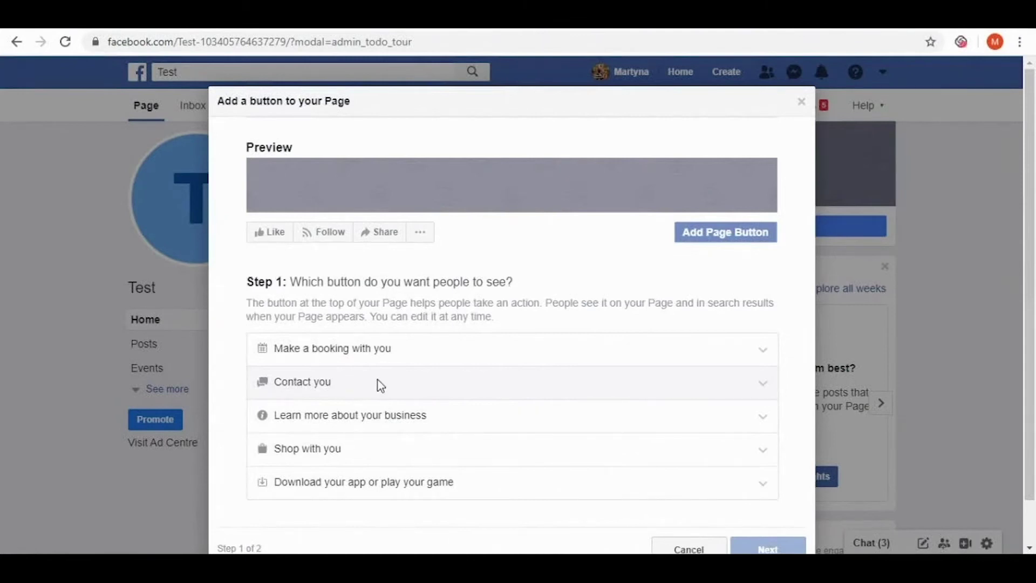
pyautogui.click(356, 390)
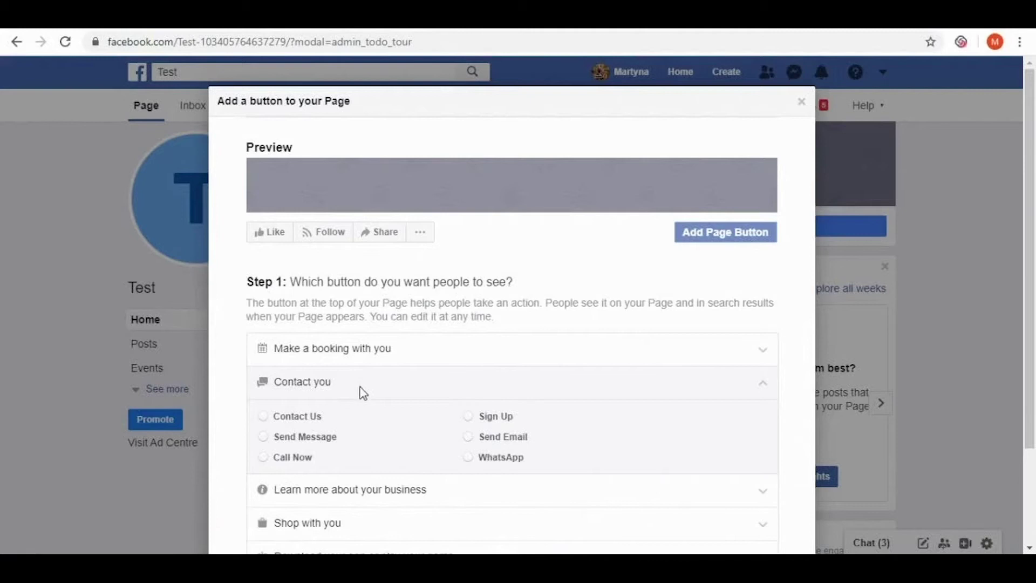
pyautogui.click(308, 440)
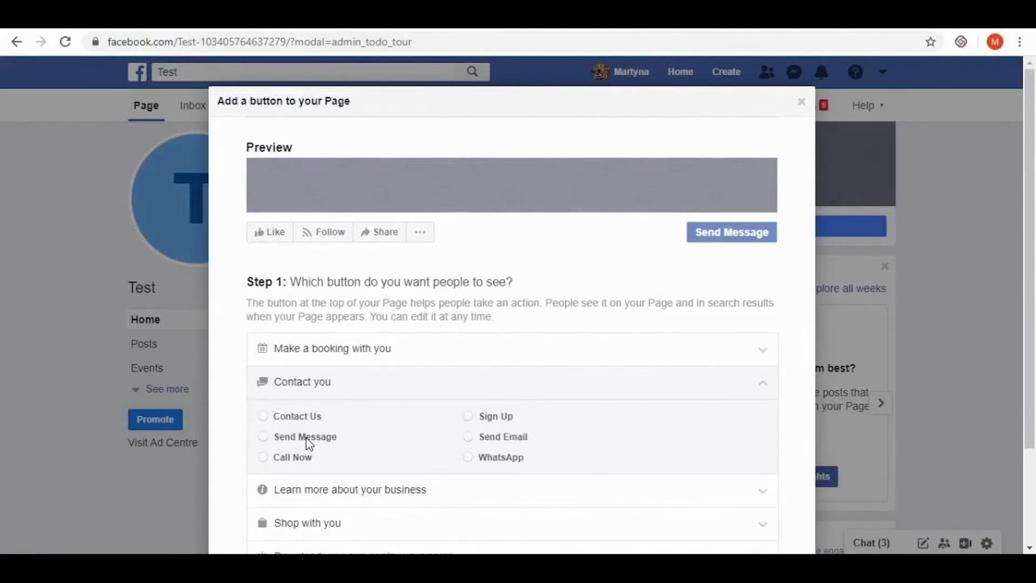
pyautogui.click(307, 438)
pyautogui.scroll(-3, 400, 412)
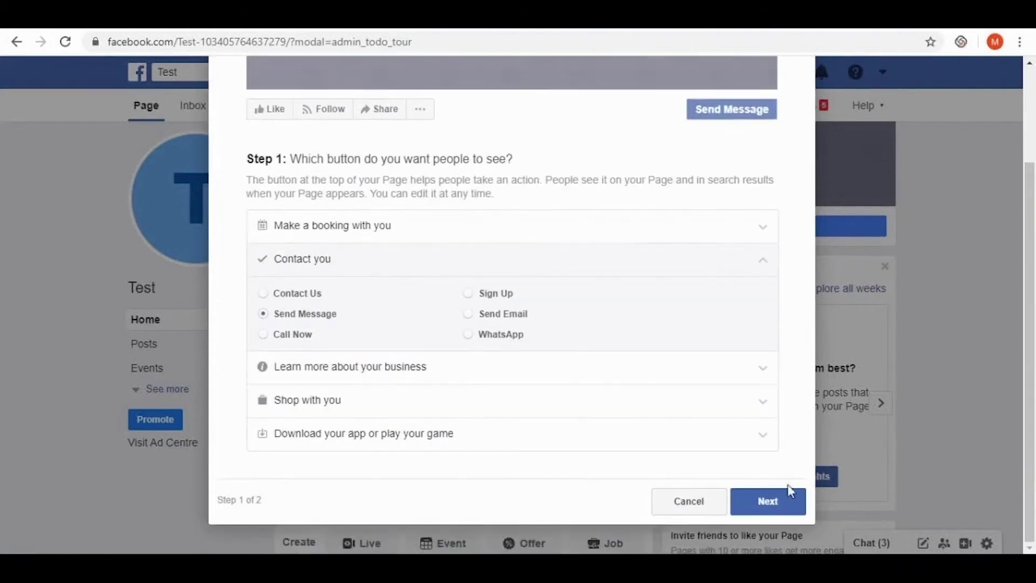
pyautogui.click(790, 491)
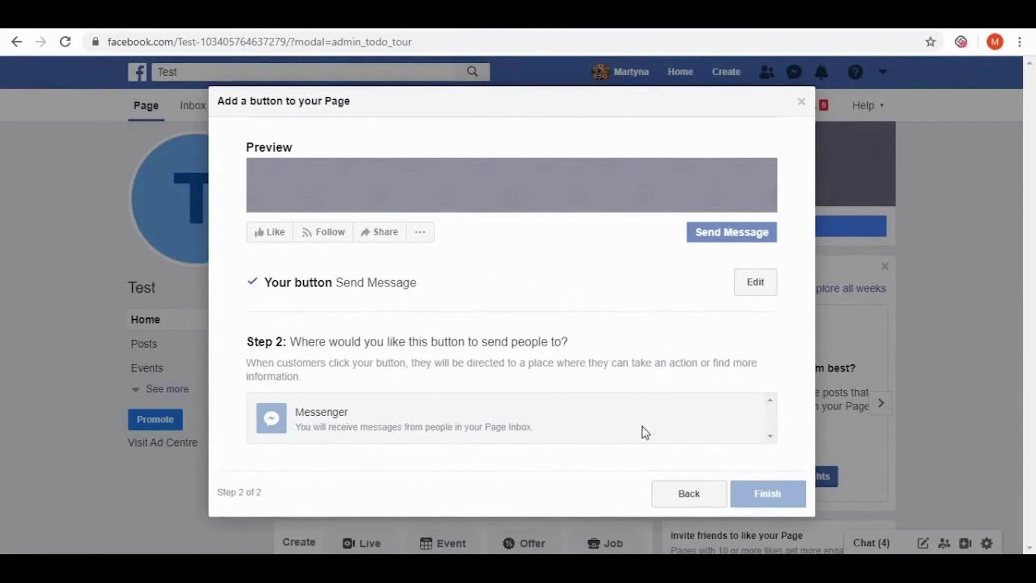
pyautogui.click(553, 423)
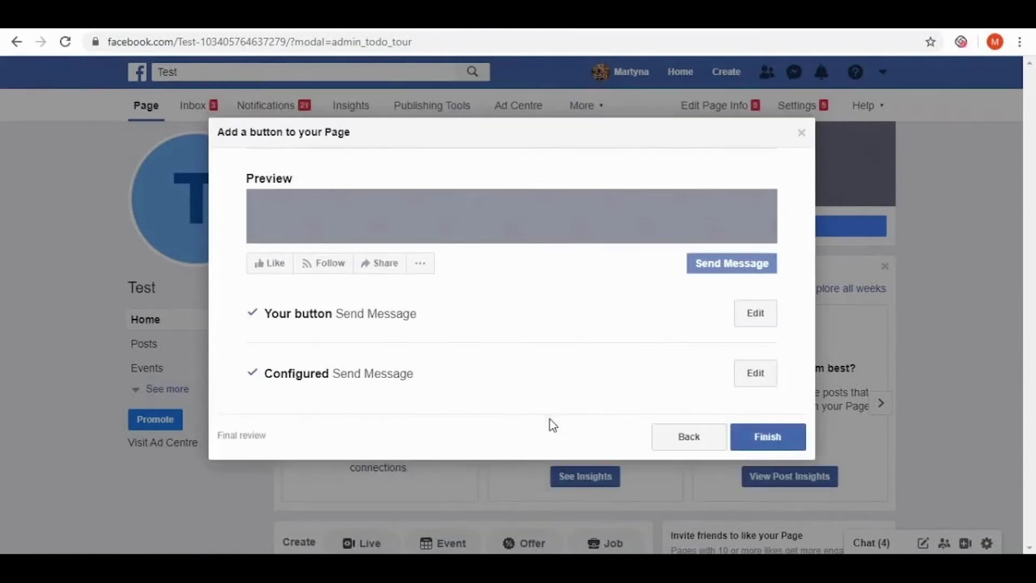
pyautogui.click(755, 443)
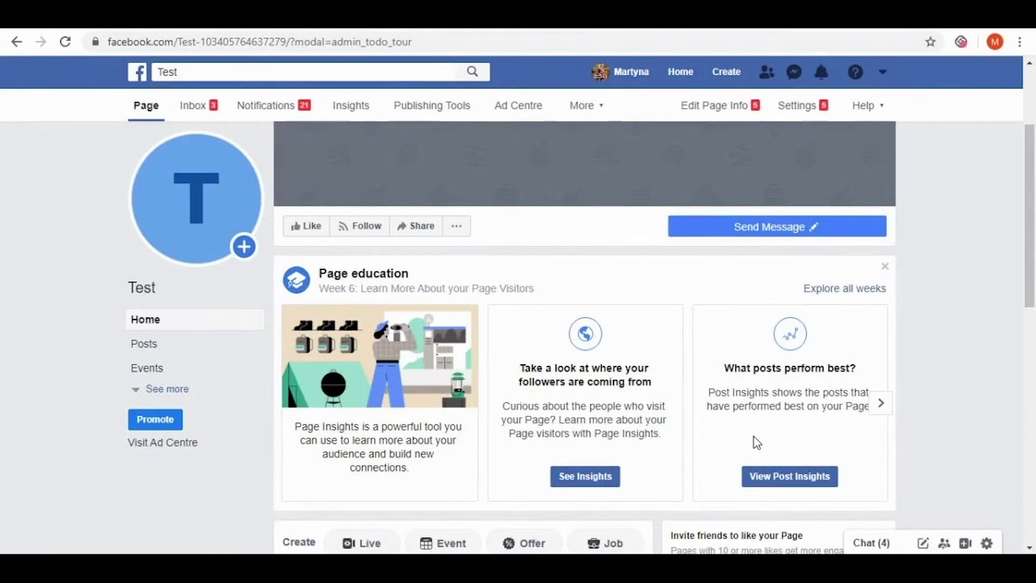
pyautogui.click(789, 115)
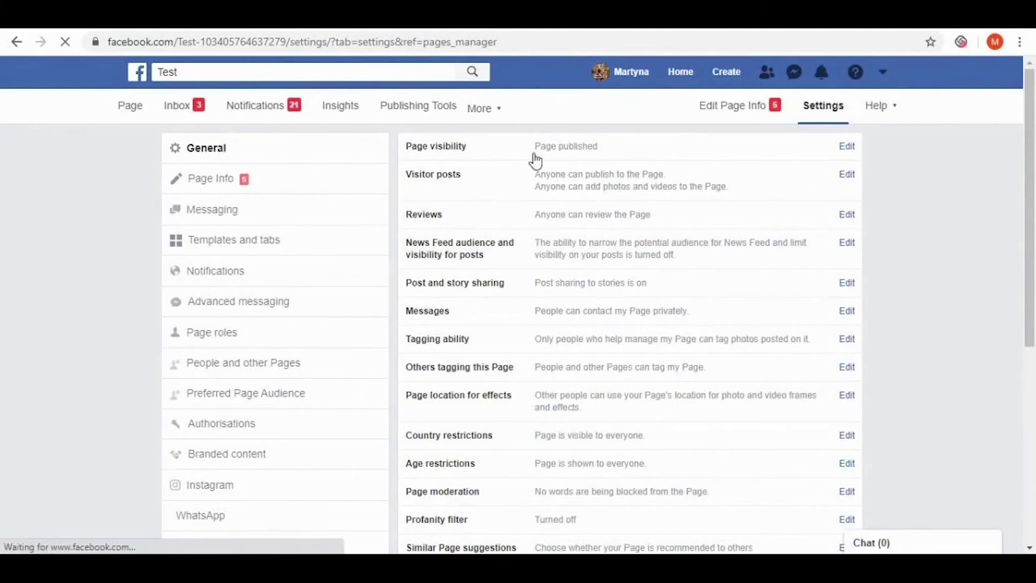
pyautogui.click(208, 335)
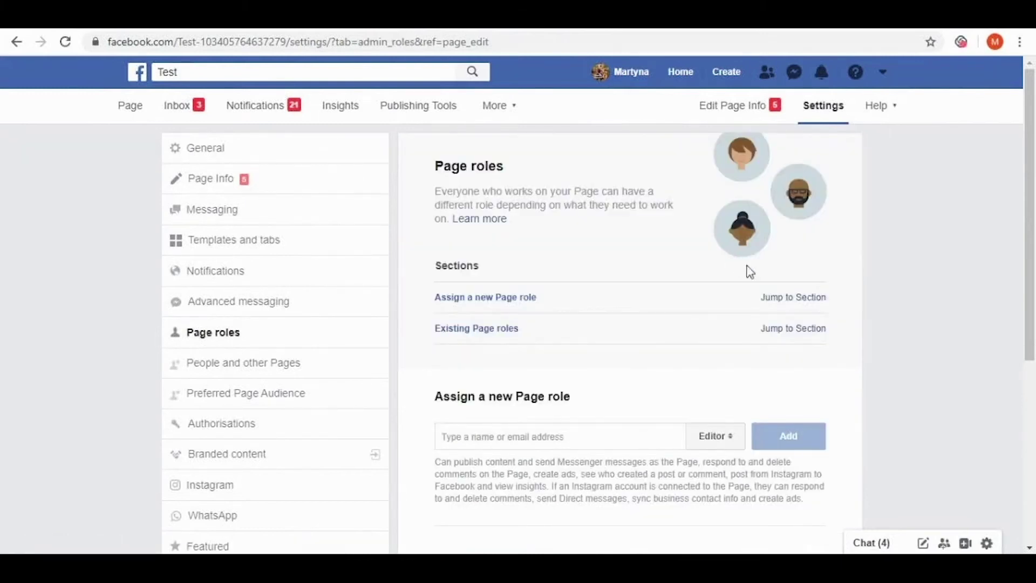
pyautogui.scroll(-6, 769, 277)
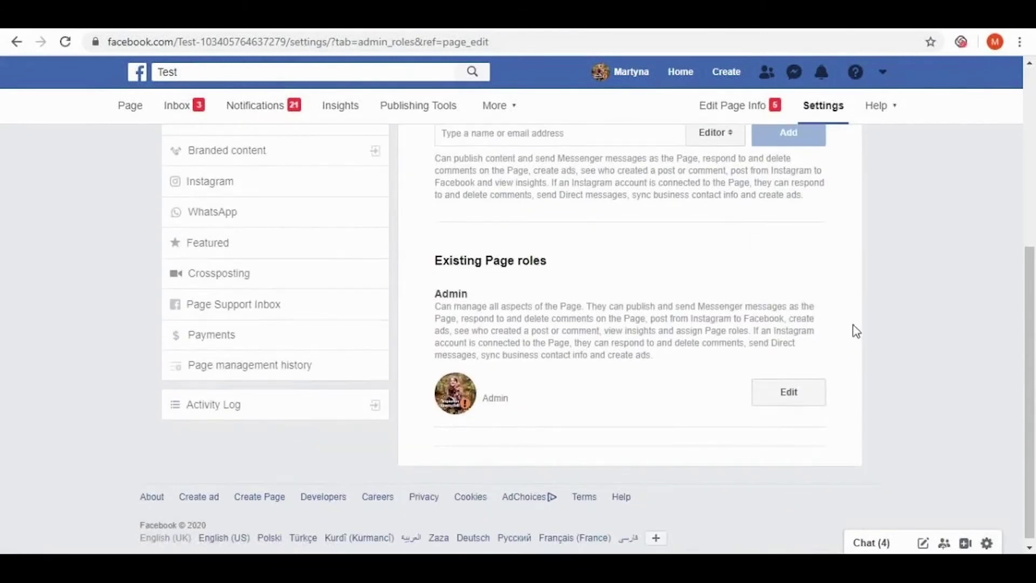
pyautogui.scroll(1, 853, 330)
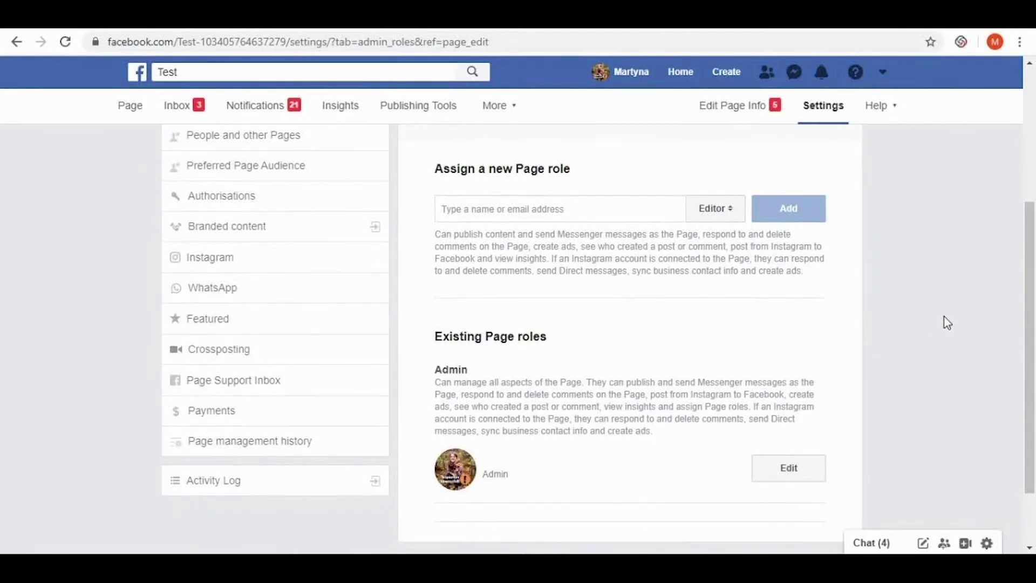
pyautogui.scroll(2, 946, 322)
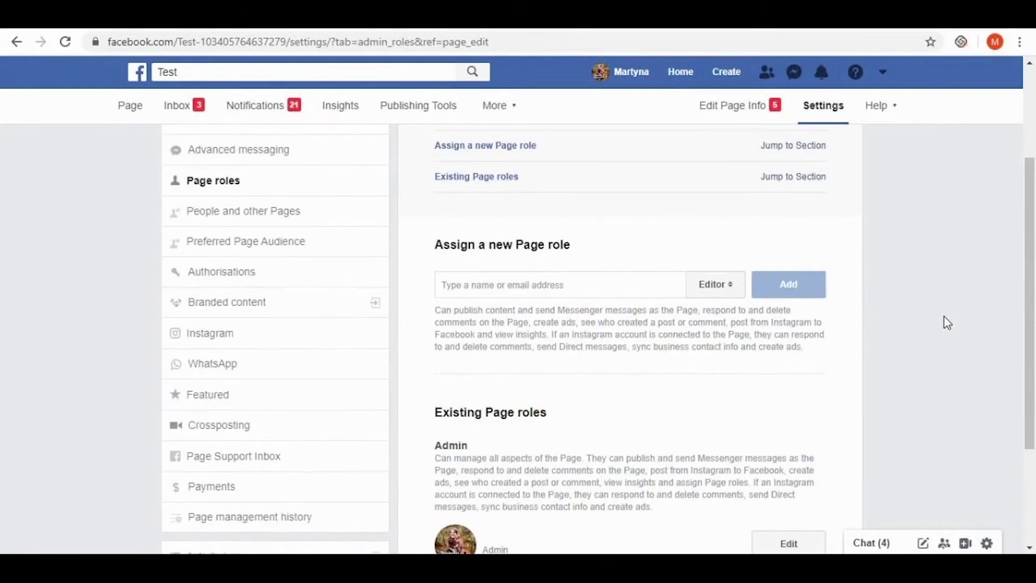
pyautogui.scroll(3, 947, 322)
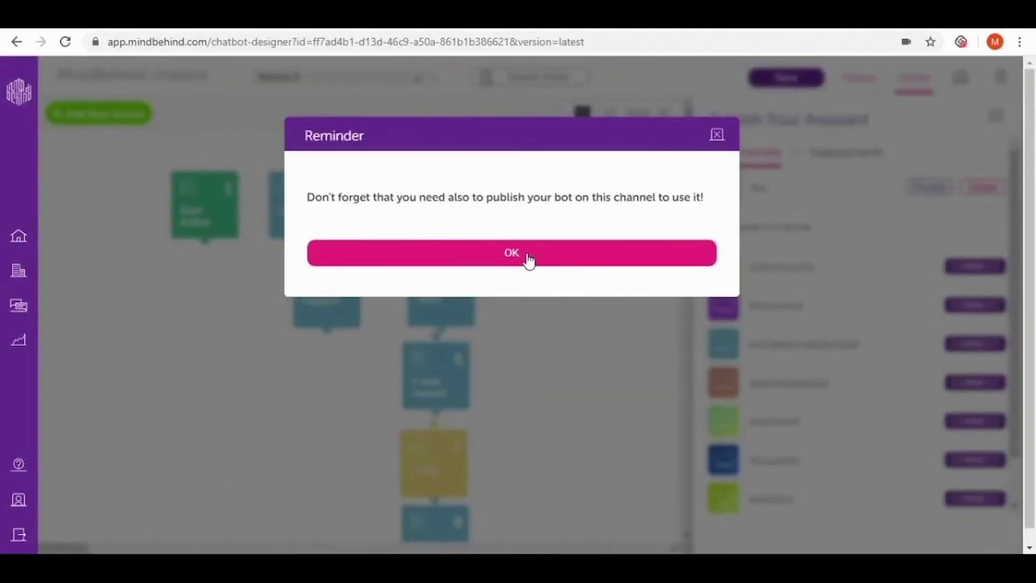
# Dismiss the Reminder dialog to return to the Publish Your Assistant channel list
pyautogui.click(526, 260)
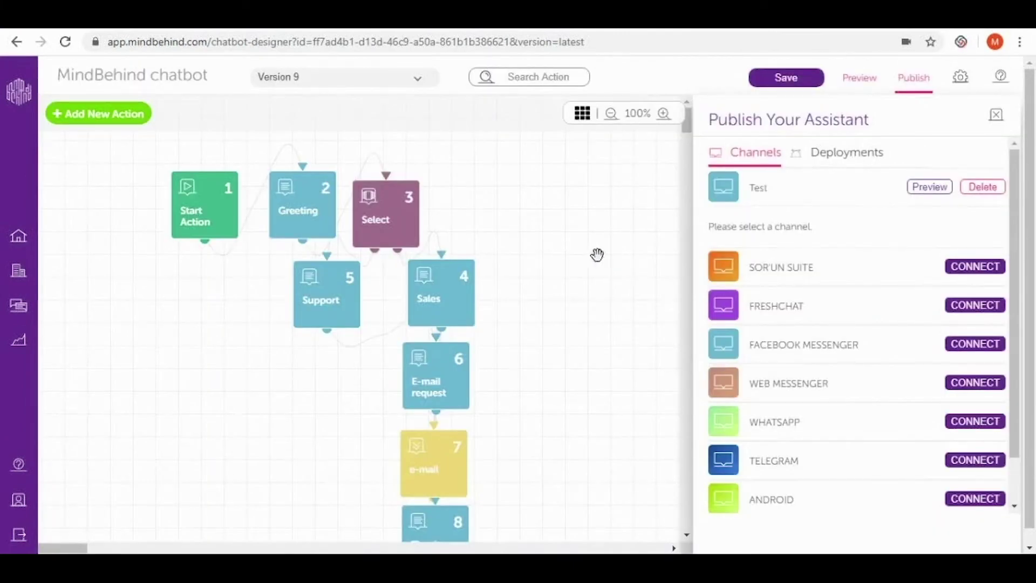
# Add and publish a deployment with channel Test and version 01 June 2020 - 12:16
pyautogui.click(862, 157)
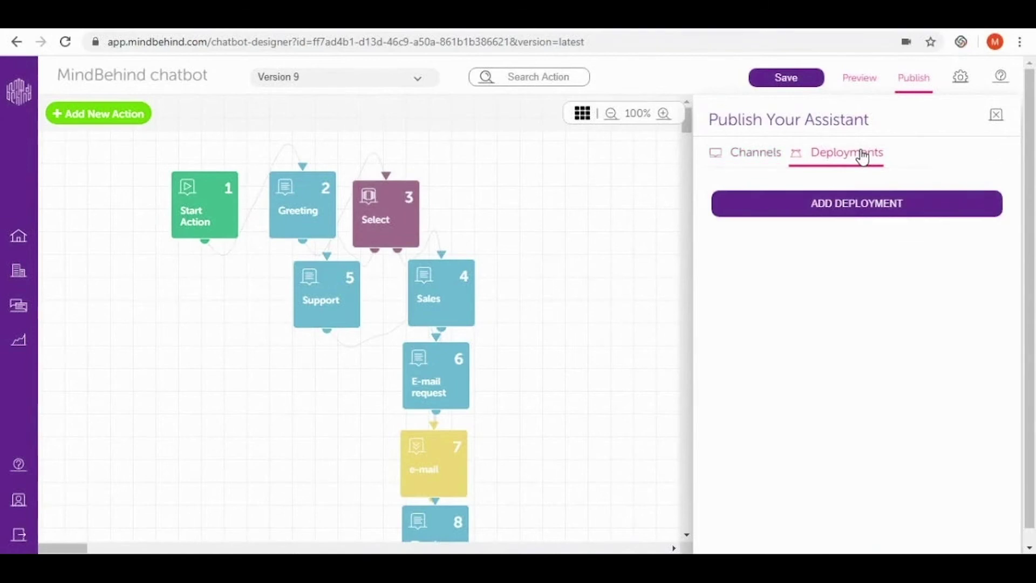
pyautogui.click(892, 213)
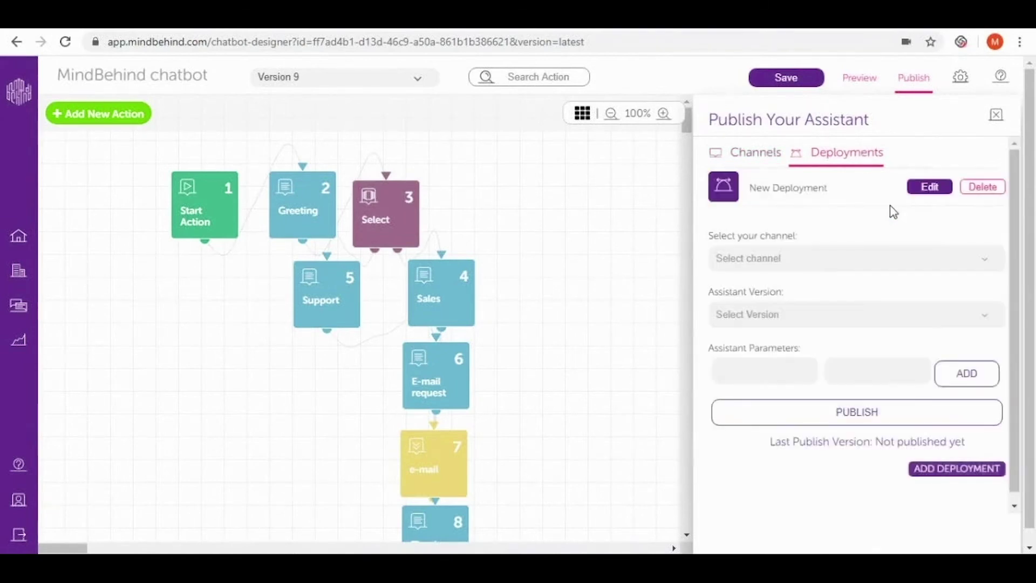
pyautogui.click(890, 262)
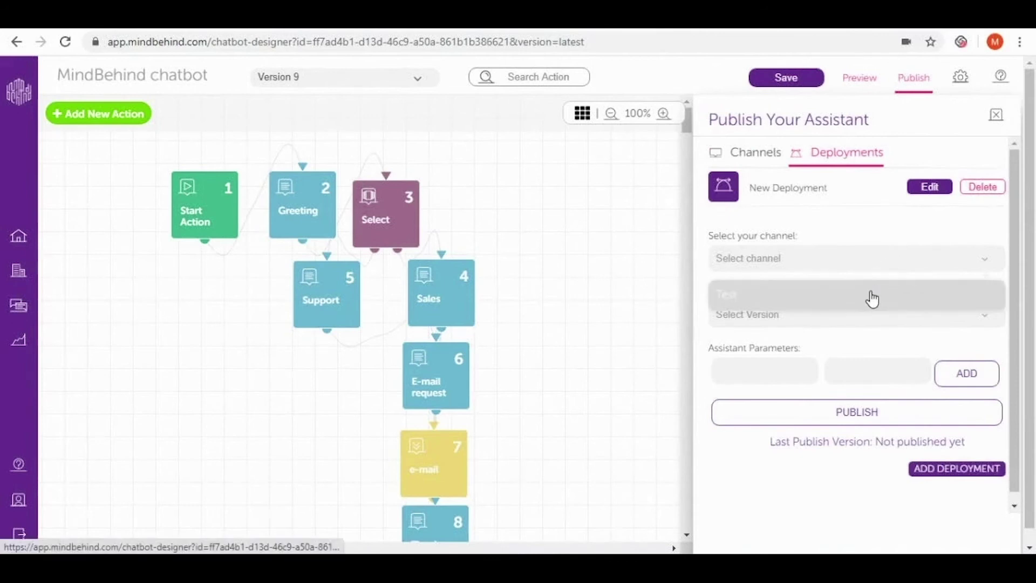
pyautogui.click(866, 301)
pyautogui.click(839, 326)
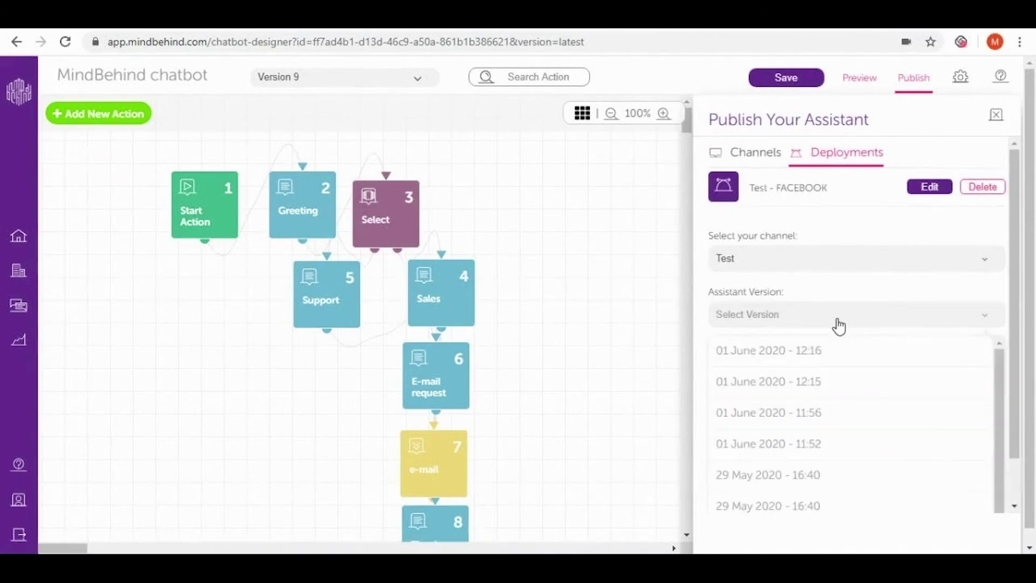
pyautogui.click(841, 353)
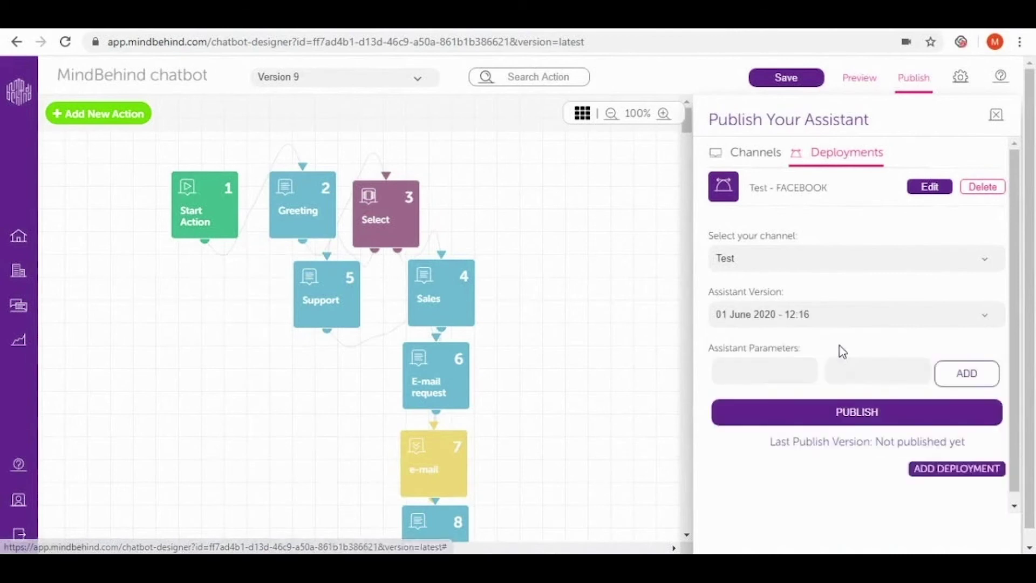
pyautogui.click(885, 418)
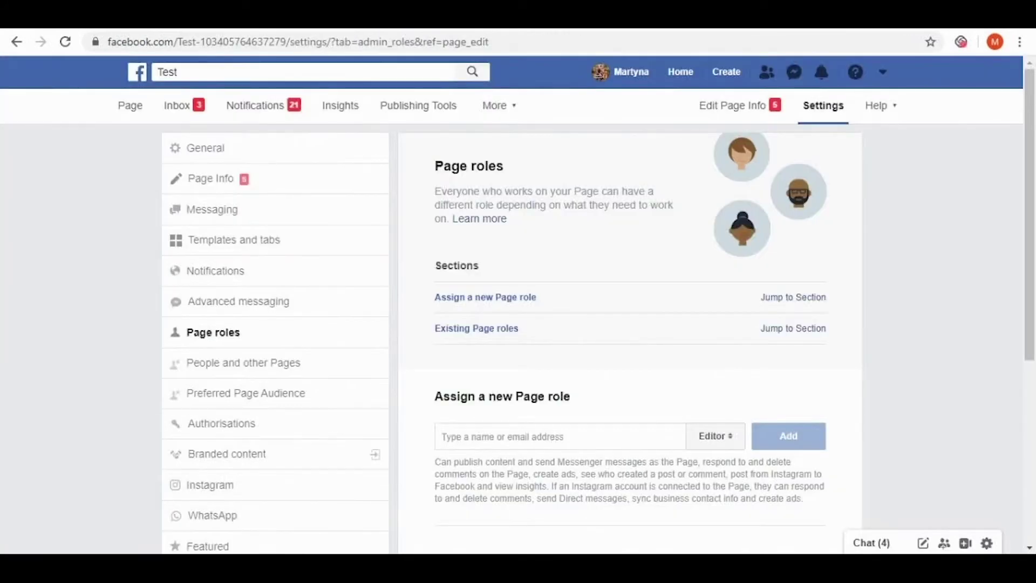
# Return to the Test page and open a test Messenger chat from its Send Message button
pyautogui.click(142, 111)
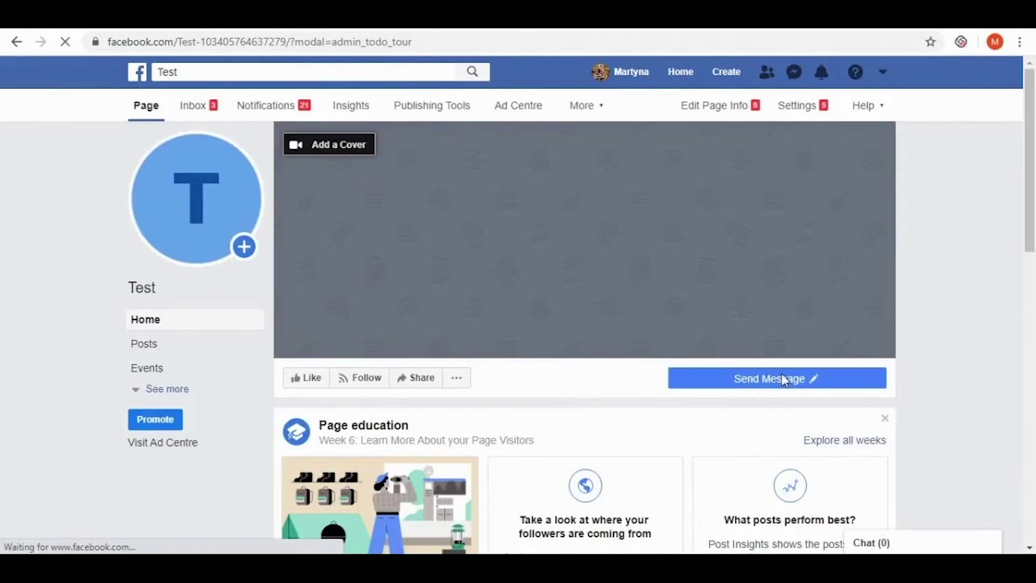
pyautogui.moveTo(785, 381)
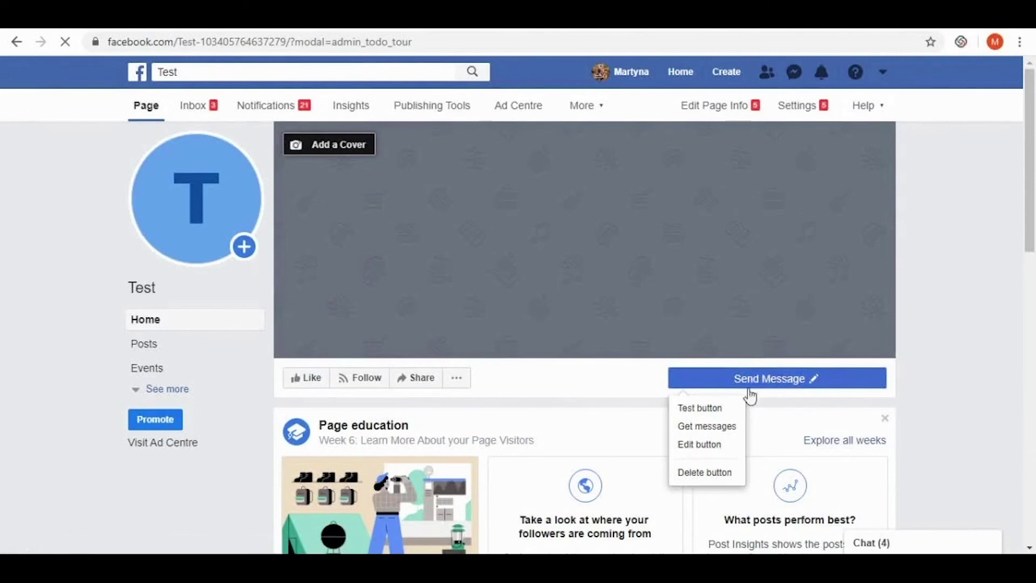
pyautogui.click(706, 408)
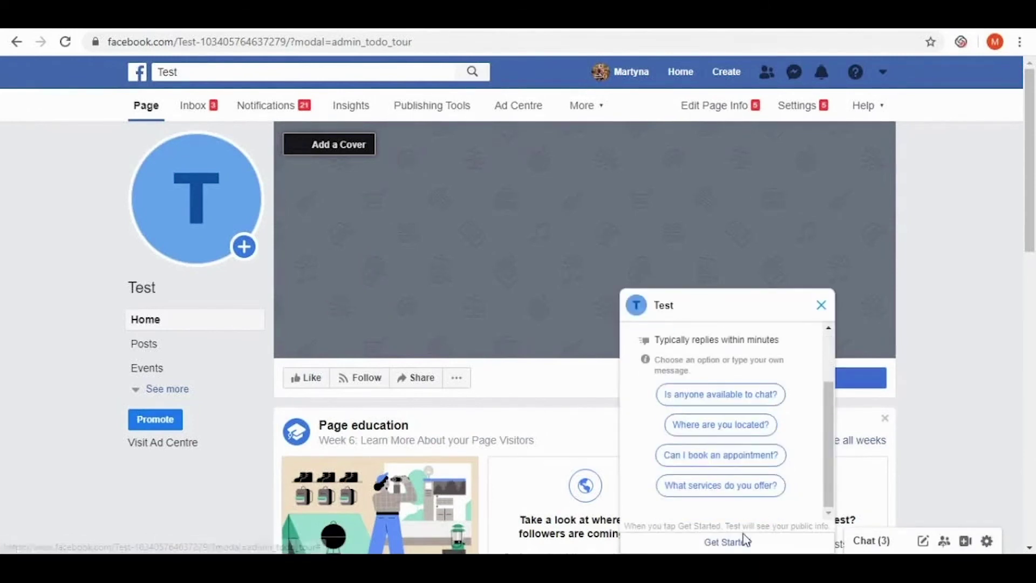
# Start the chat with Get Started, choose Sales, and send an e-mail address when asked
pyautogui.click(748, 544)
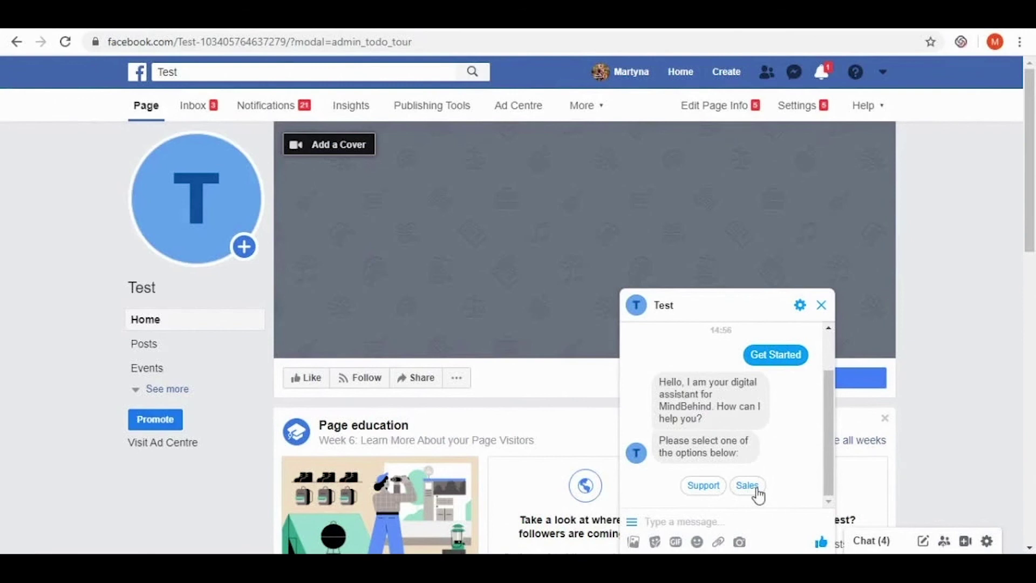
pyautogui.click(756, 488)
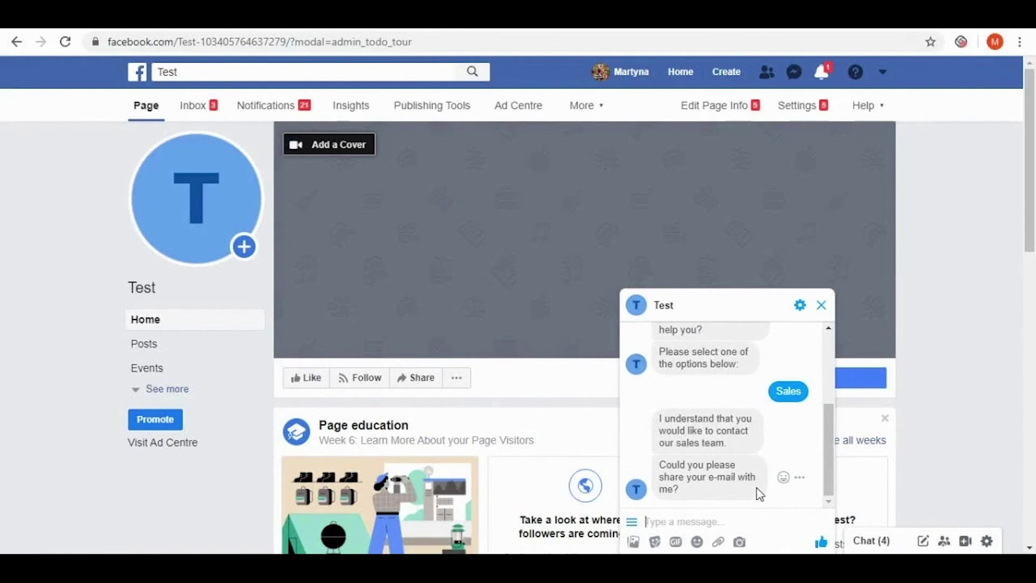
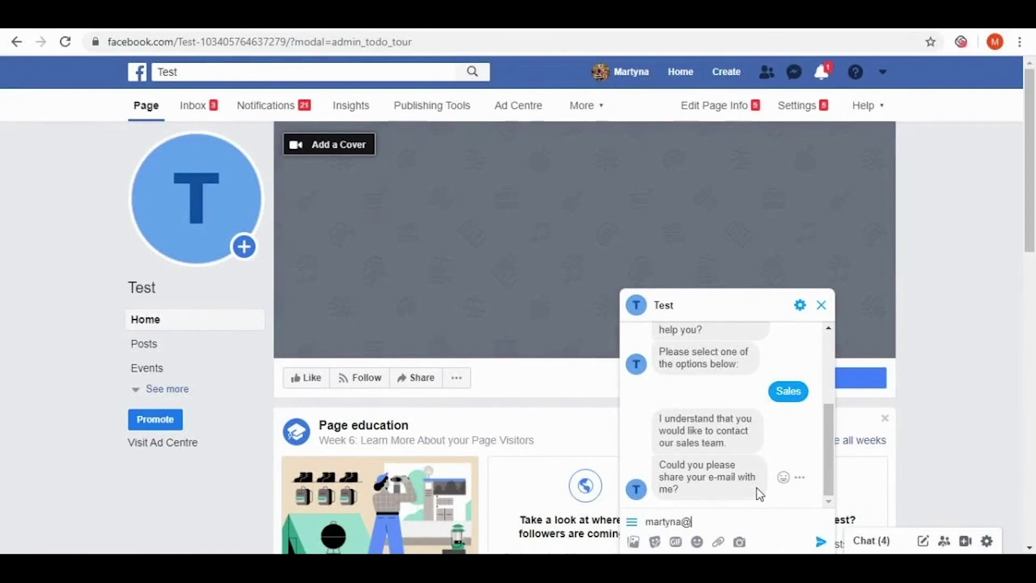
pyautogui.press('Return')
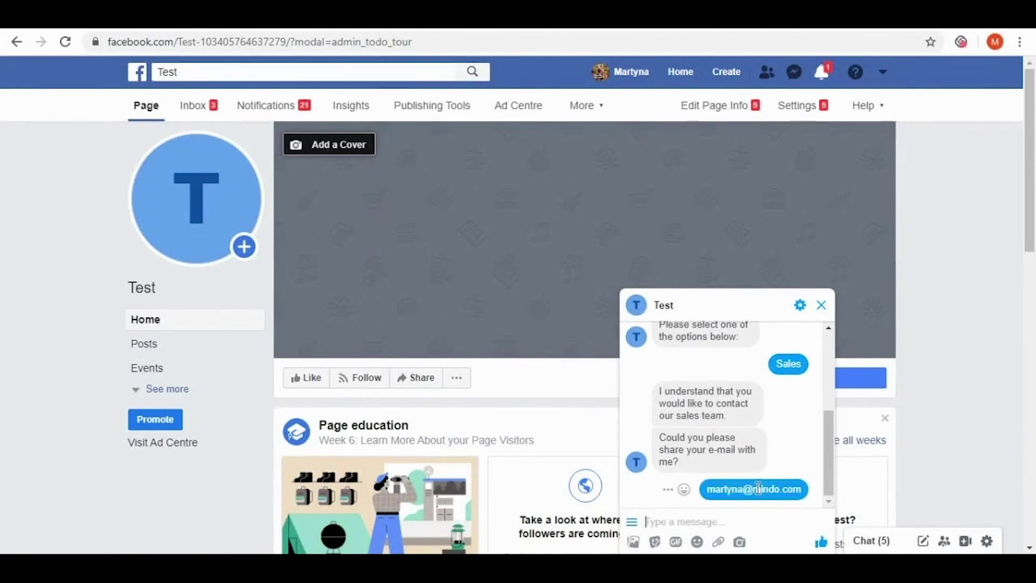